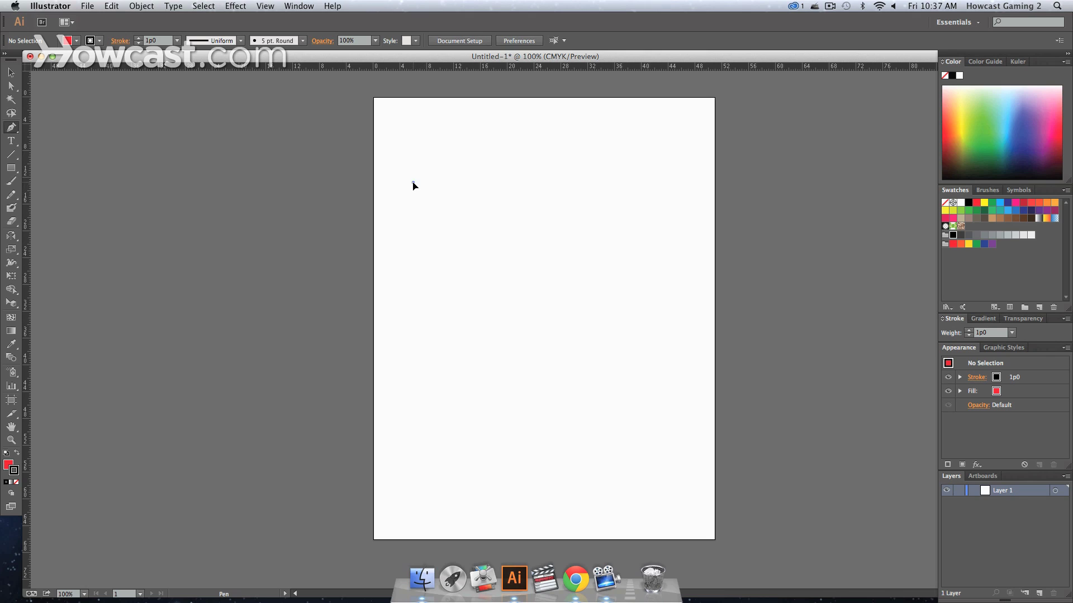
# Start the red zigzag shape with a long straight top edge, a notch and lower-right corners
pyautogui.click(413, 183)
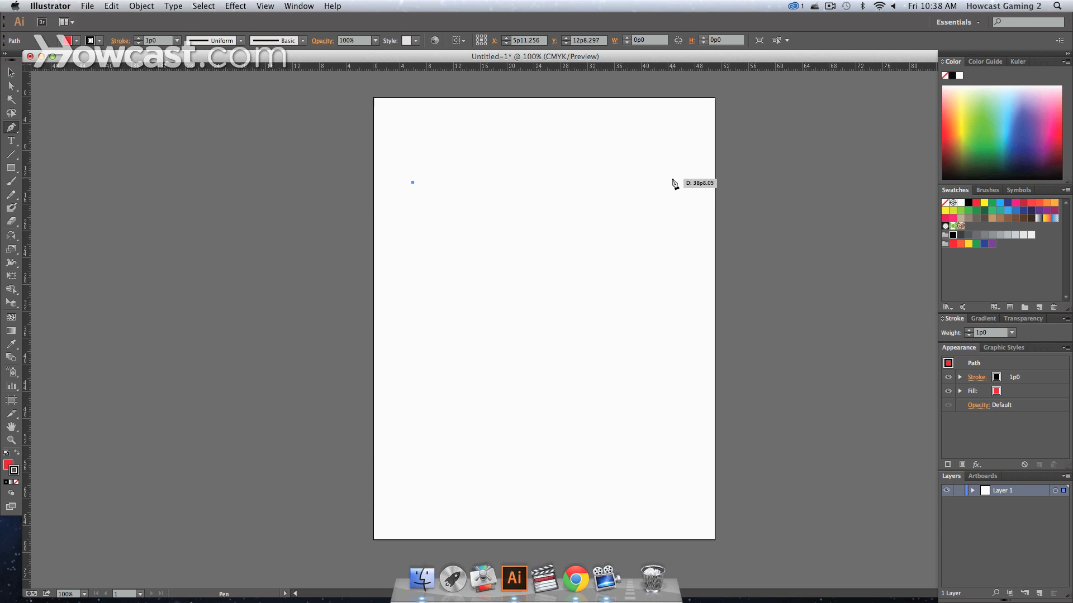
pyautogui.click(675, 141)
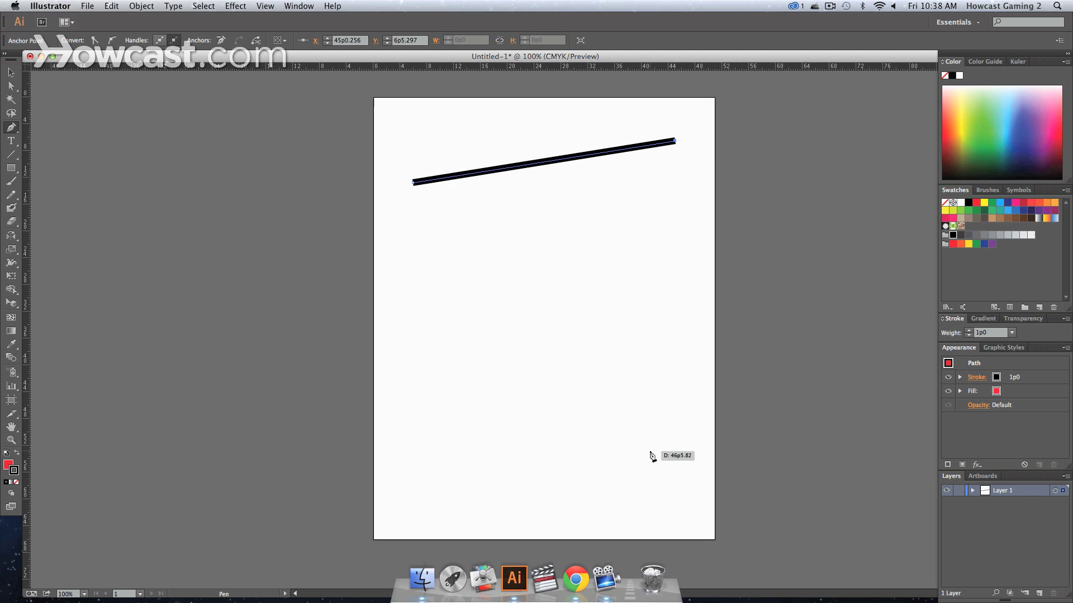
pyautogui.click(629, 314)
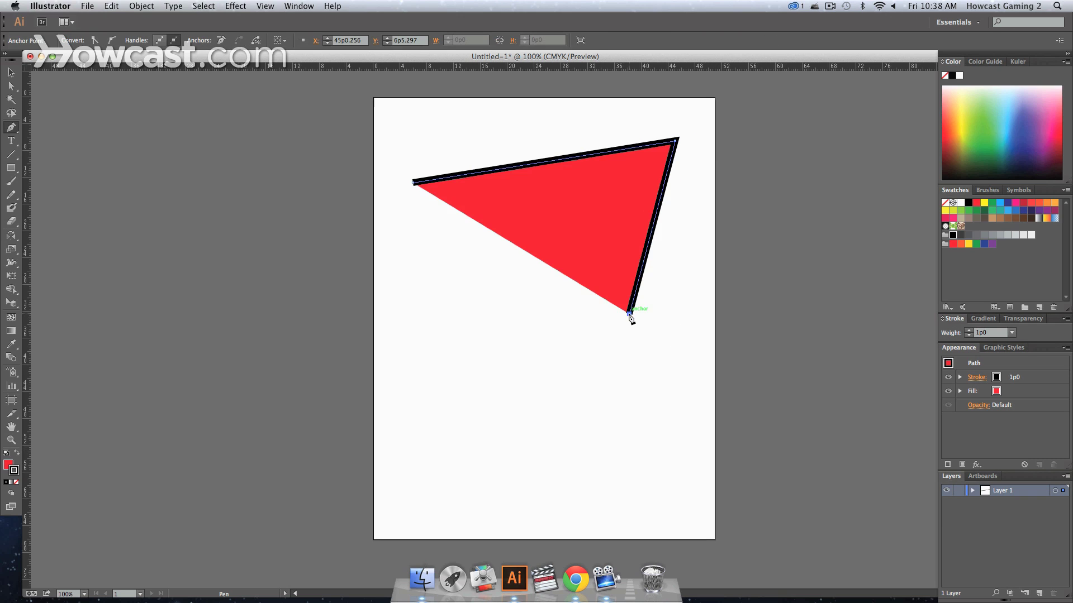
pyautogui.click(549, 311)
pyautogui.click(556, 422)
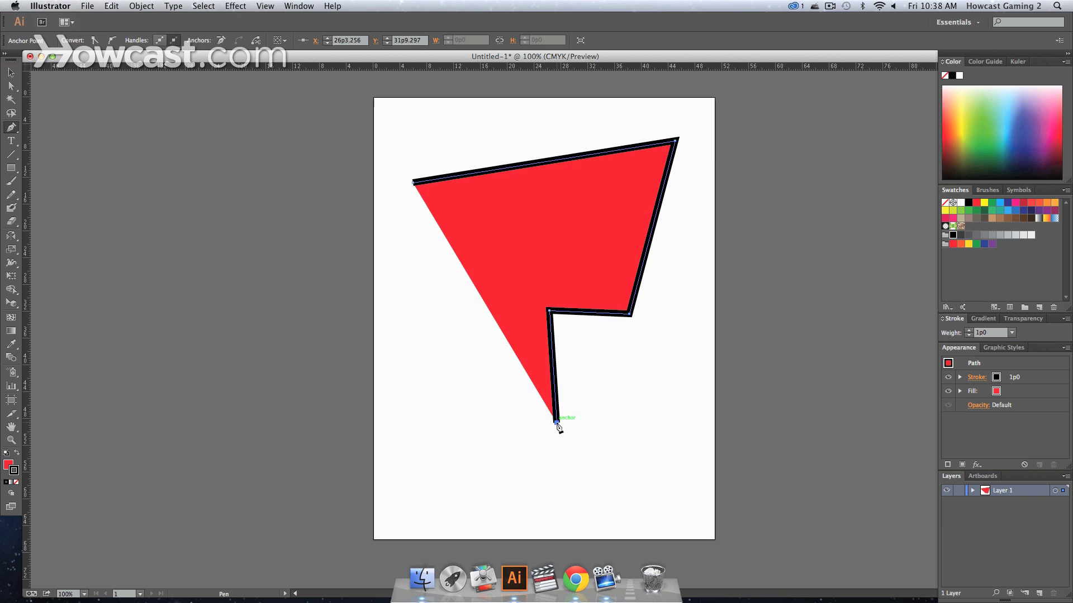
pyautogui.click(643, 409)
pyautogui.click(638, 471)
# Continue the zigzag with straight corners from the bottom up the left side
pyautogui.click(540, 494)
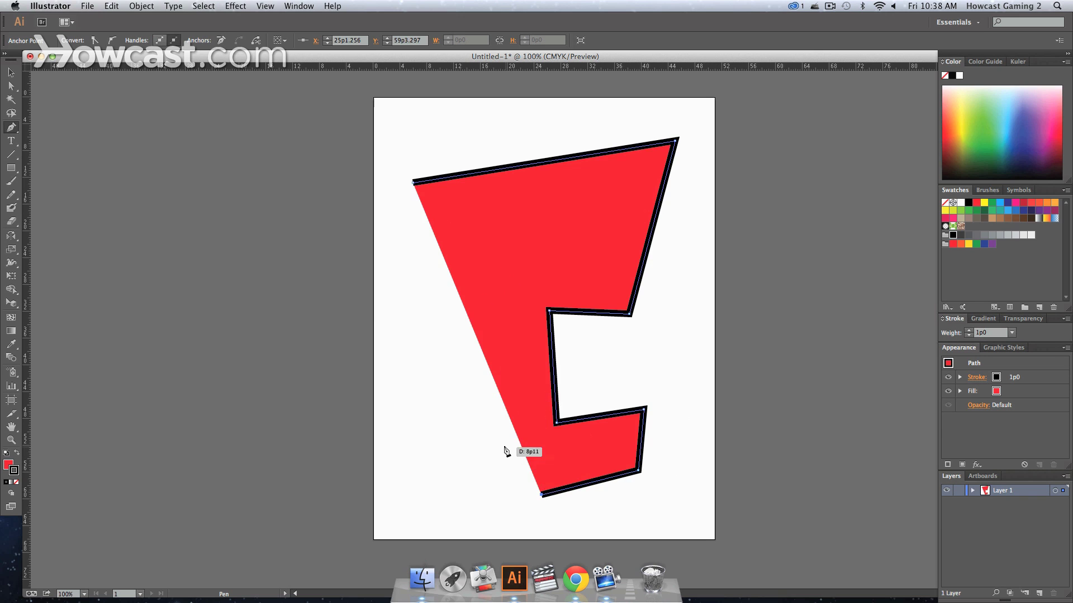
pyautogui.click(490, 442)
pyautogui.click(492, 347)
pyautogui.click(464, 322)
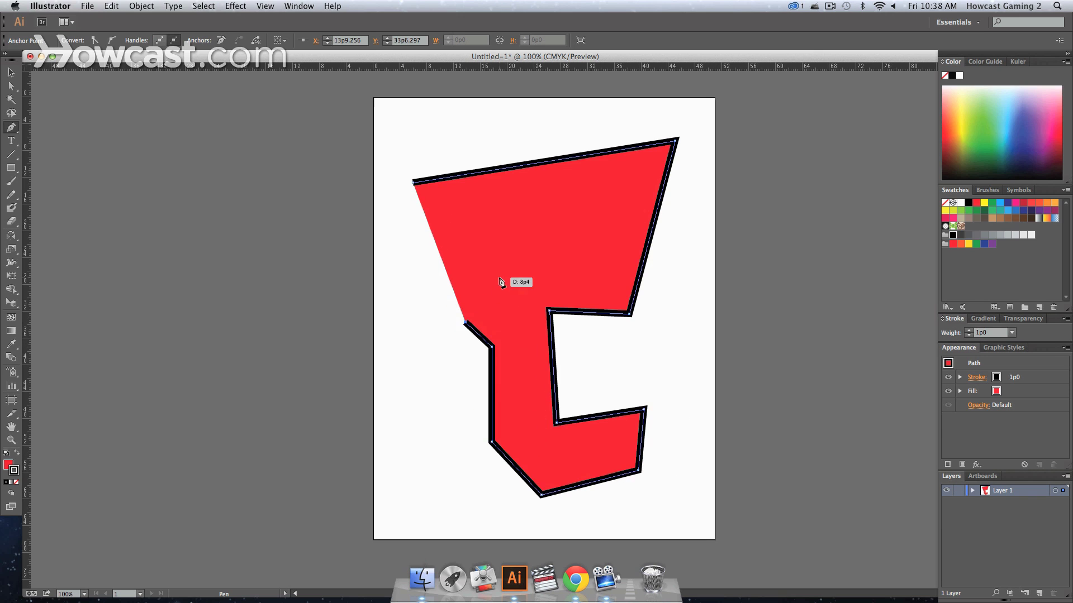
pyautogui.click(505, 271)
pyautogui.click(479, 250)
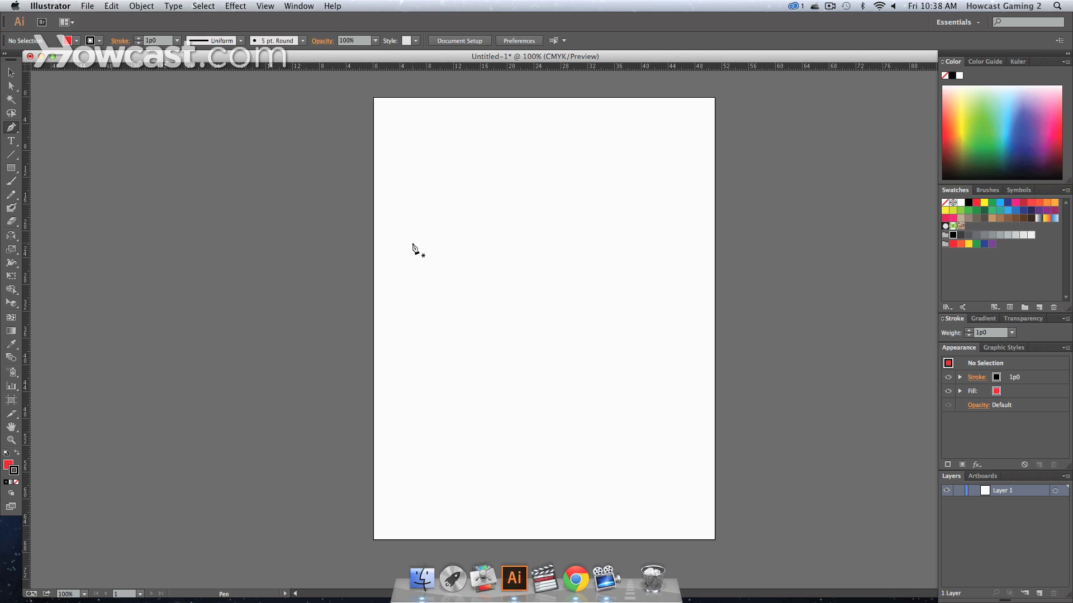
# Draw a straight horizontal top edge, then a curved segment sweeping down-left from its end
pyautogui.click(412, 244)
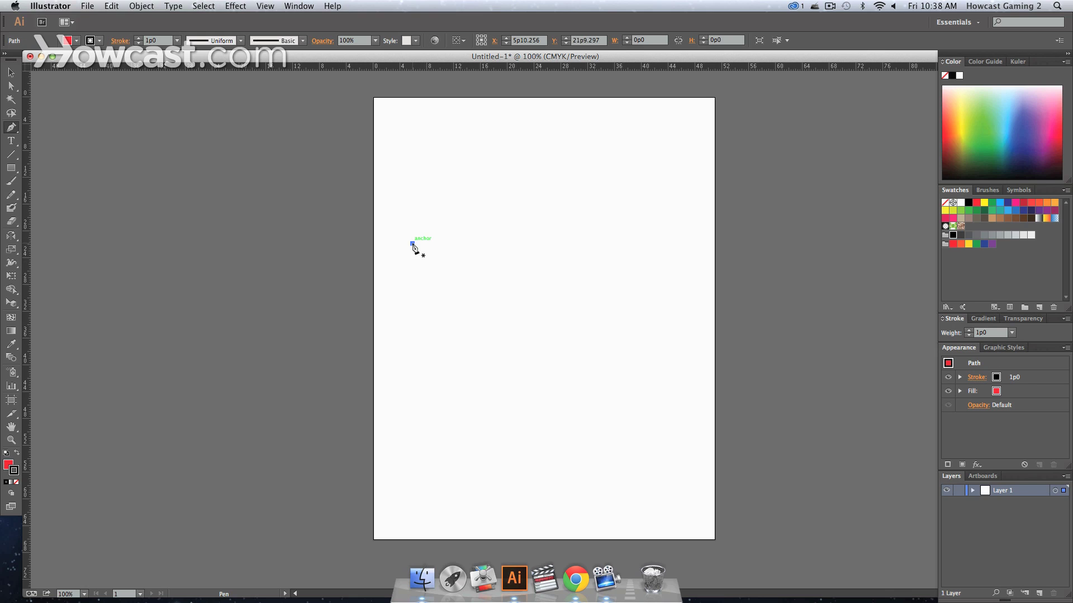
pyautogui.click(665, 244)
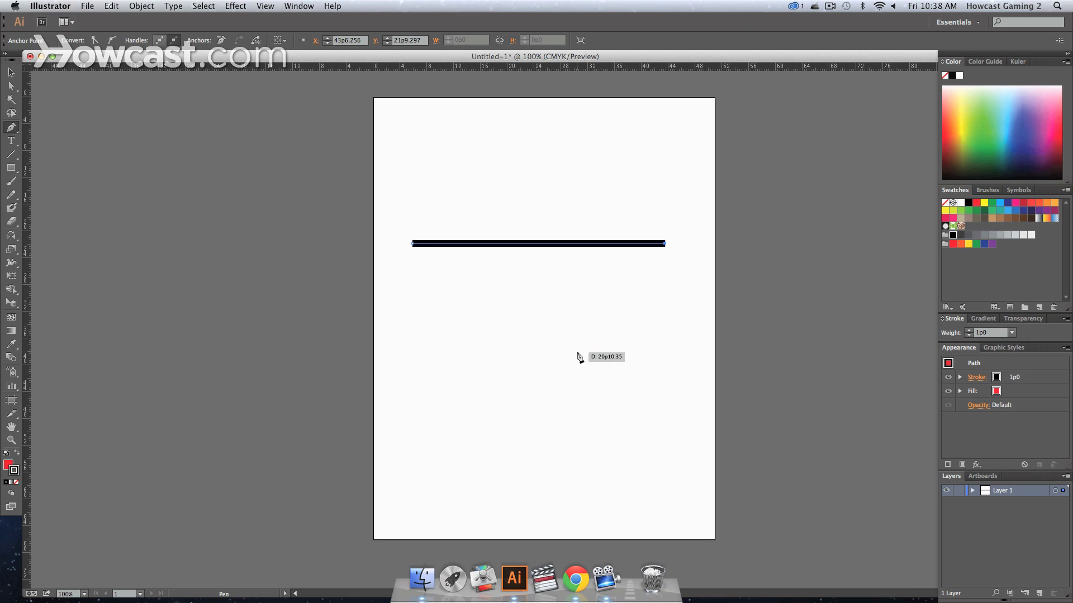
pyautogui.click(476, 357)
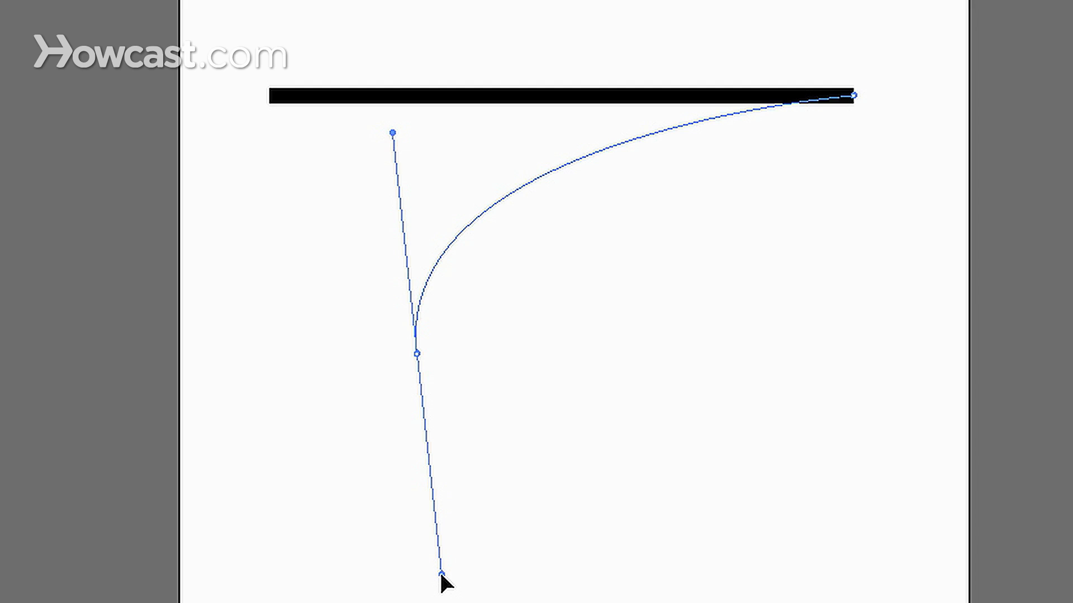
pyautogui.moveTo(442, 575); pyautogui.dragTo(442, 574)
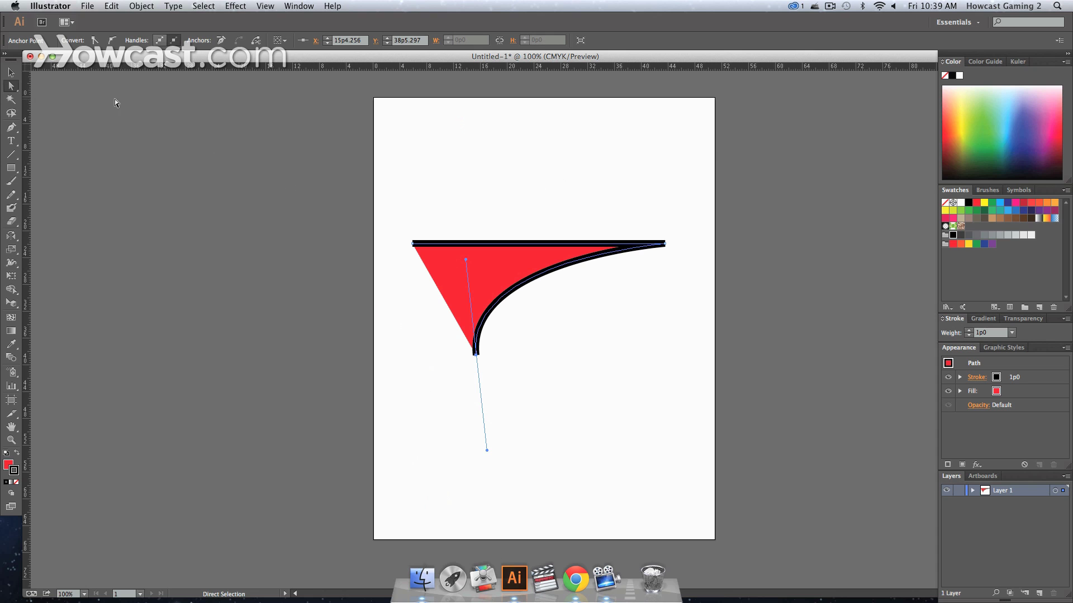
# With Direct Selection, drag the end anchor's handles until the curve rounds into a bowl
pyautogui.click(10, 87)
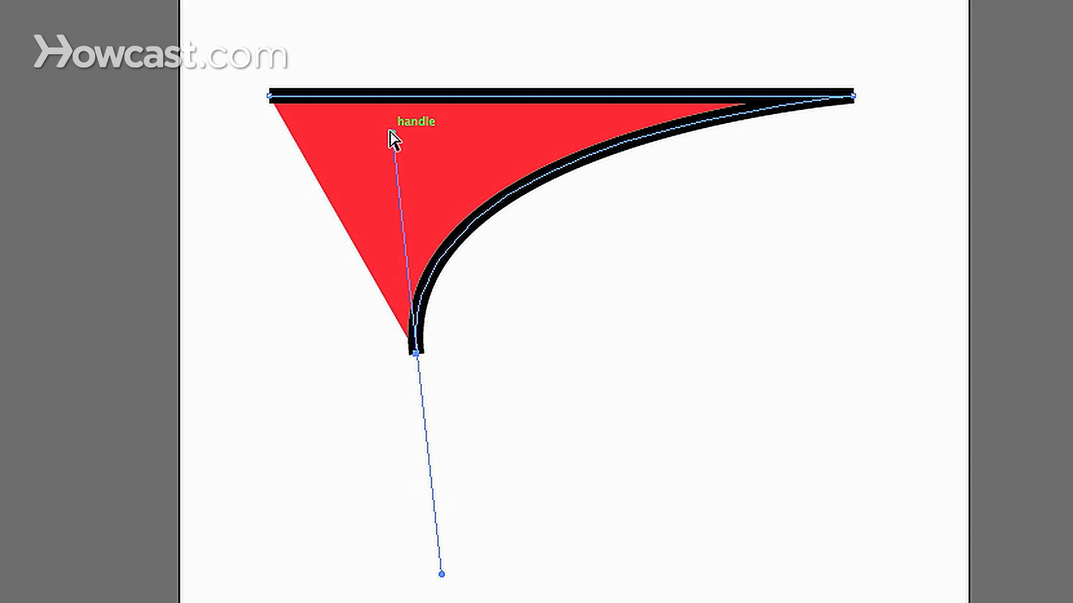
pyautogui.moveTo(465, 261); pyautogui.dragTo(405, 374)
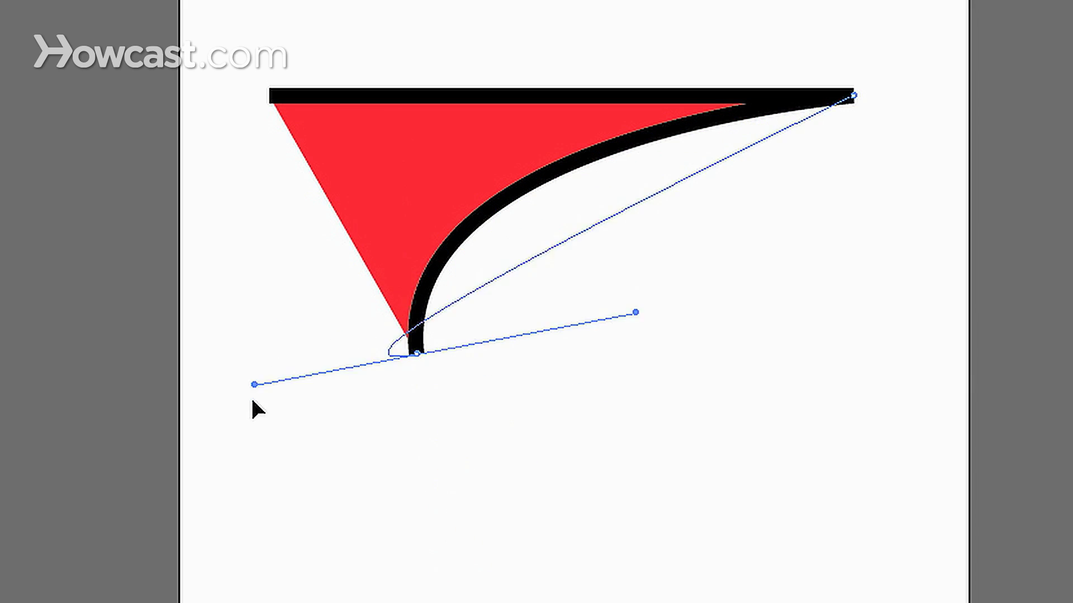
pyautogui.moveTo(252, 401); pyautogui.dragTo(266, 213)
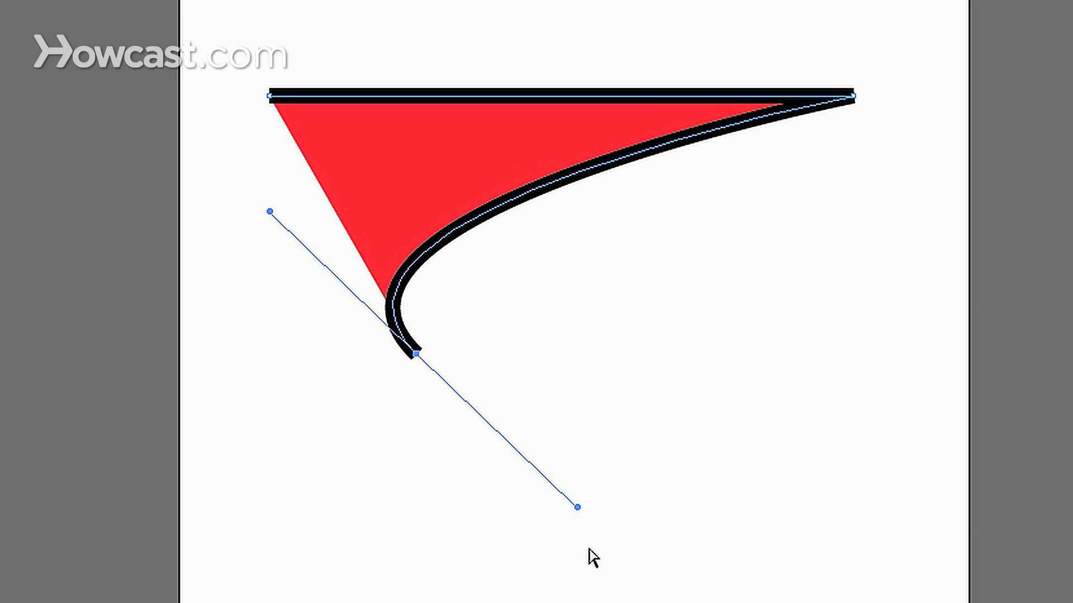
pyautogui.moveTo(578, 504); pyautogui.dragTo(524, 432)
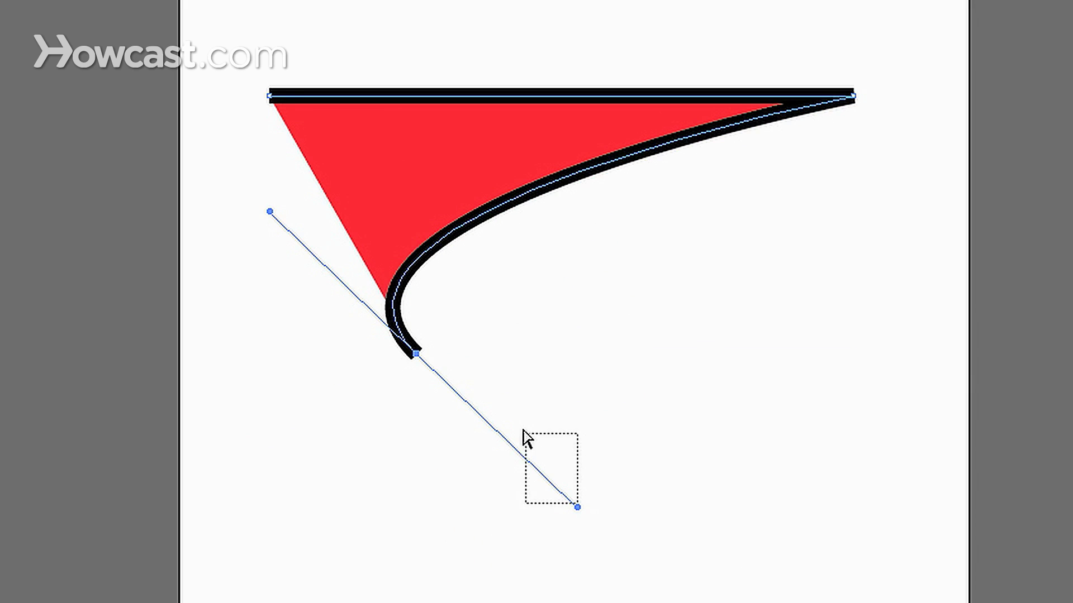
pyautogui.click(568, 513)
pyautogui.click(418, 358)
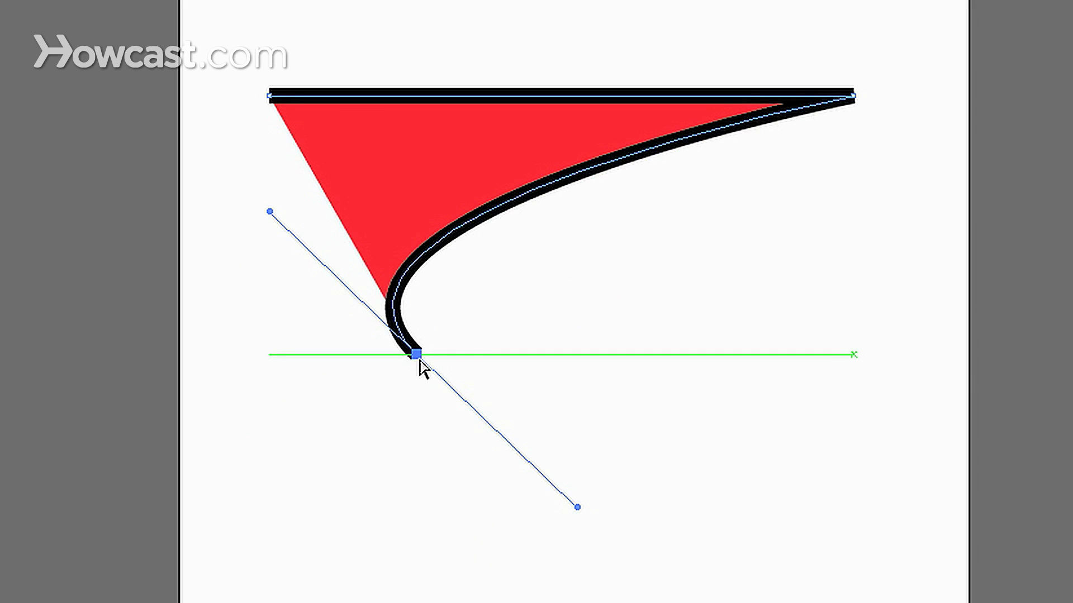
pyautogui.moveTo(579, 513); pyautogui.dragTo(260, 192)
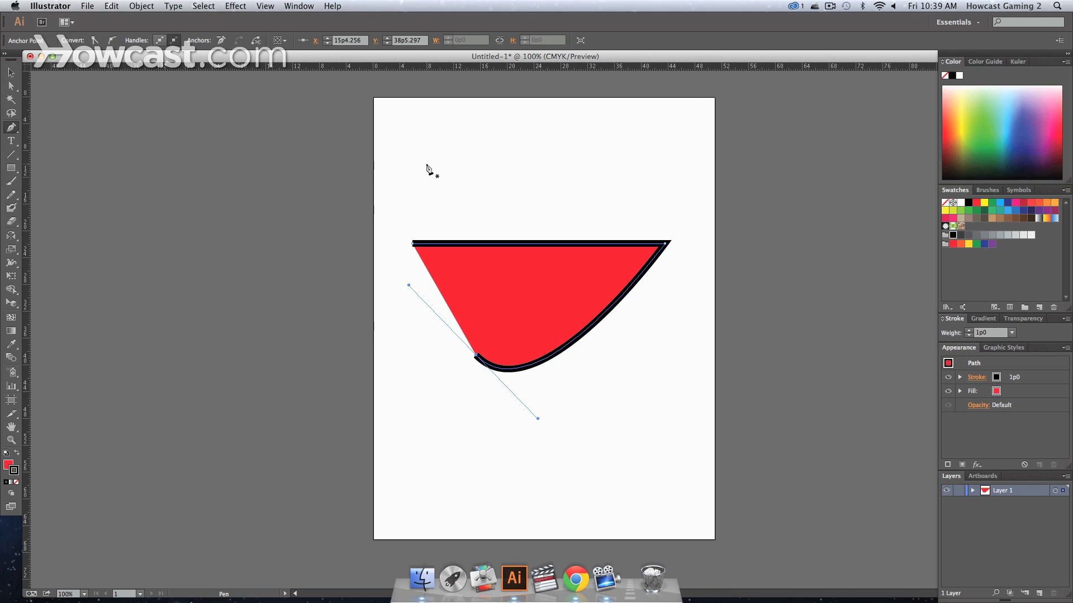
# Draw an S-shaped wavy path above the bowl, ending at the upper right
pyautogui.click(419, 161)
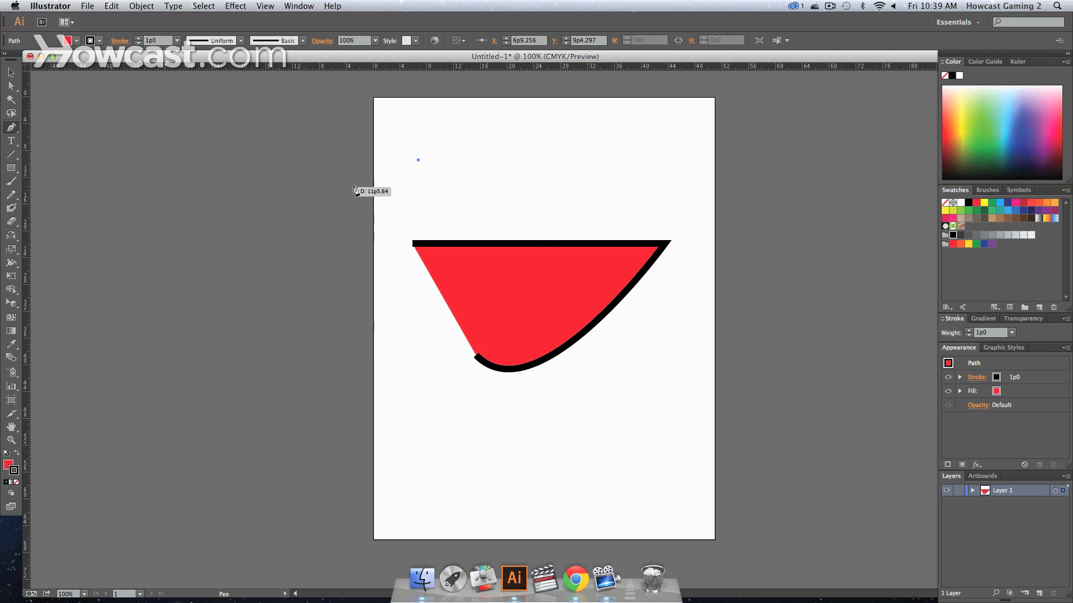
pyautogui.moveTo(614, 169)
pyautogui.mouseDown()
pyautogui.moveTo(692, 234)
pyautogui.moveTo(727, 247)
pyautogui.moveTo(665, 254)
pyautogui.moveTo(689, 264)
pyautogui.mouseUp()
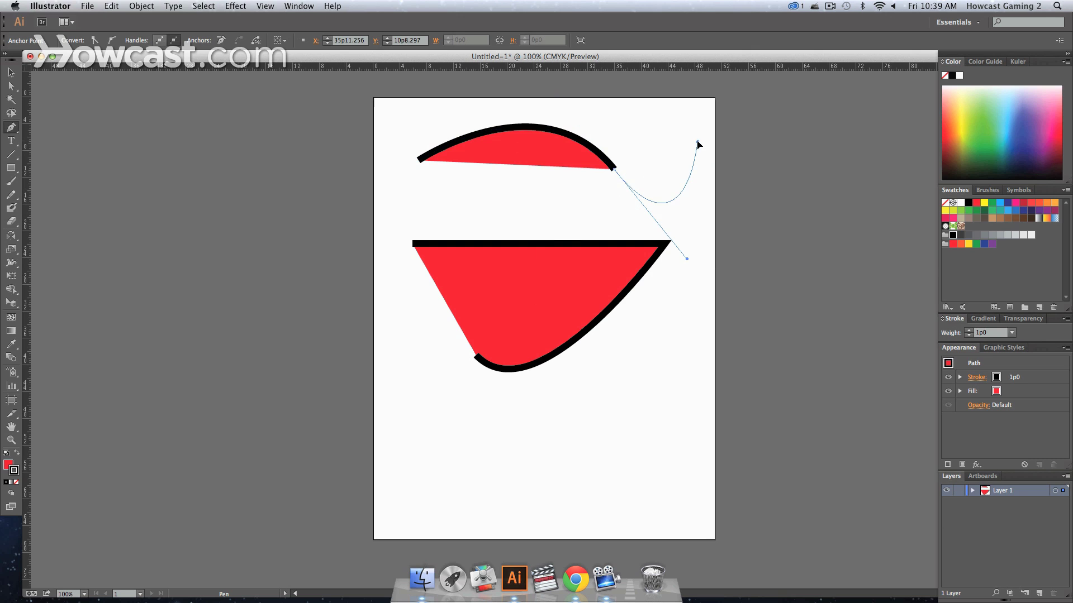
pyautogui.click(697, 143)
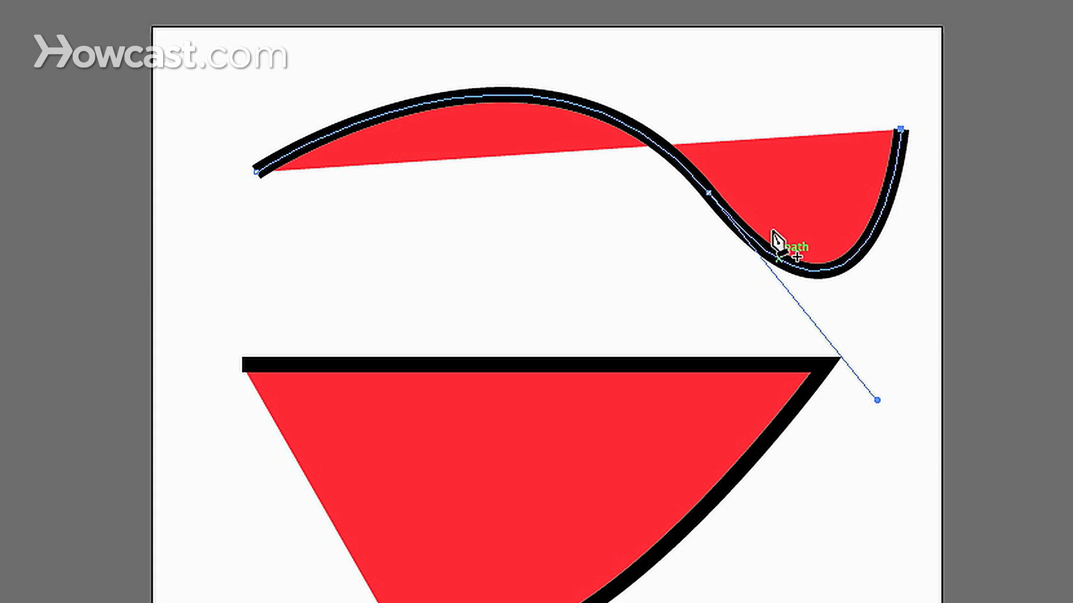
pyautogui.moveTo(867, 131); pyautogui.dragTo(901, 131)
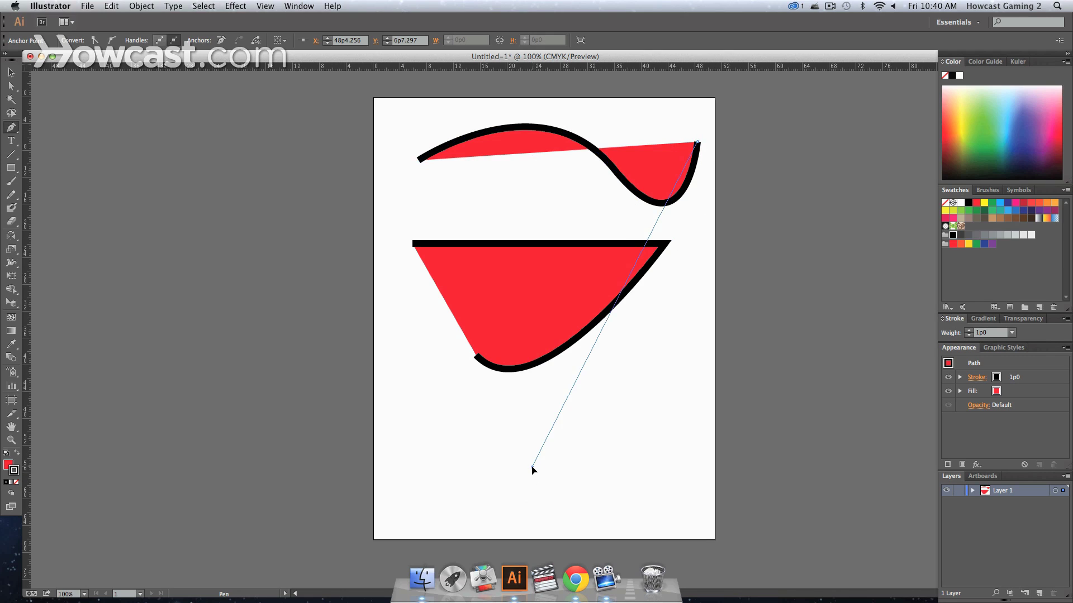
# Extend the wavy path with a straight edge and curved lobes, closing it at the start point
pyautogui.click(532, 466)
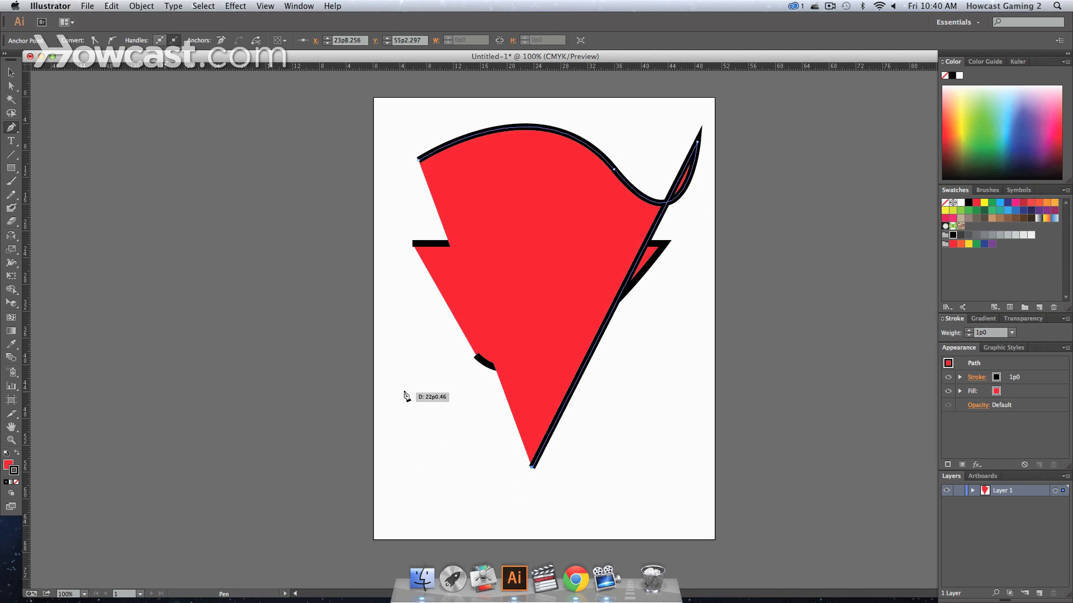
pyautogui.moveTo(403, 390); pyautogui.dragTo(685, 324)
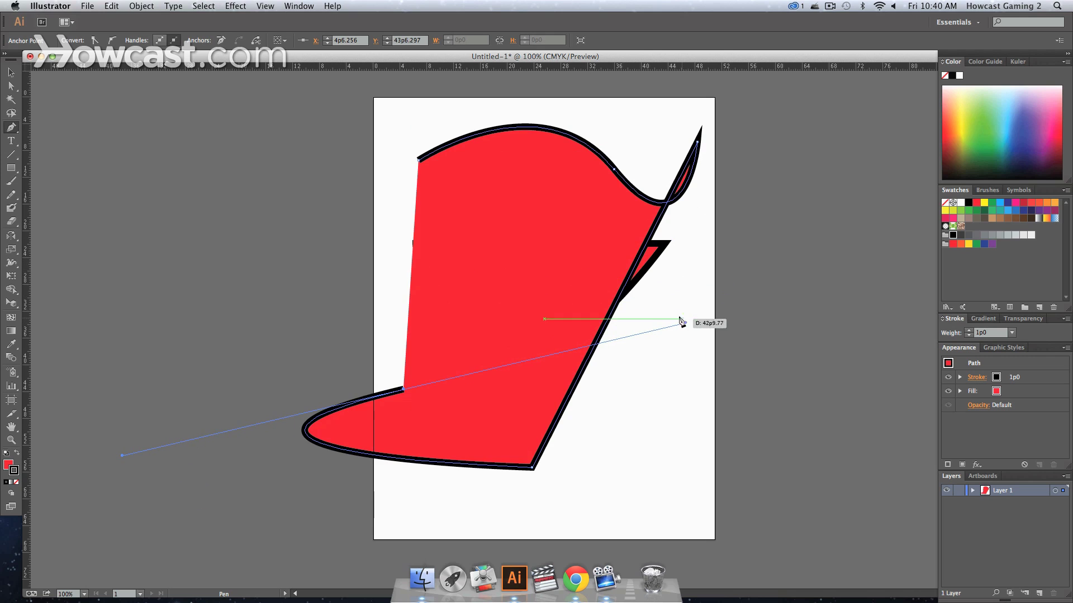
pyautogui.click(186, 299)
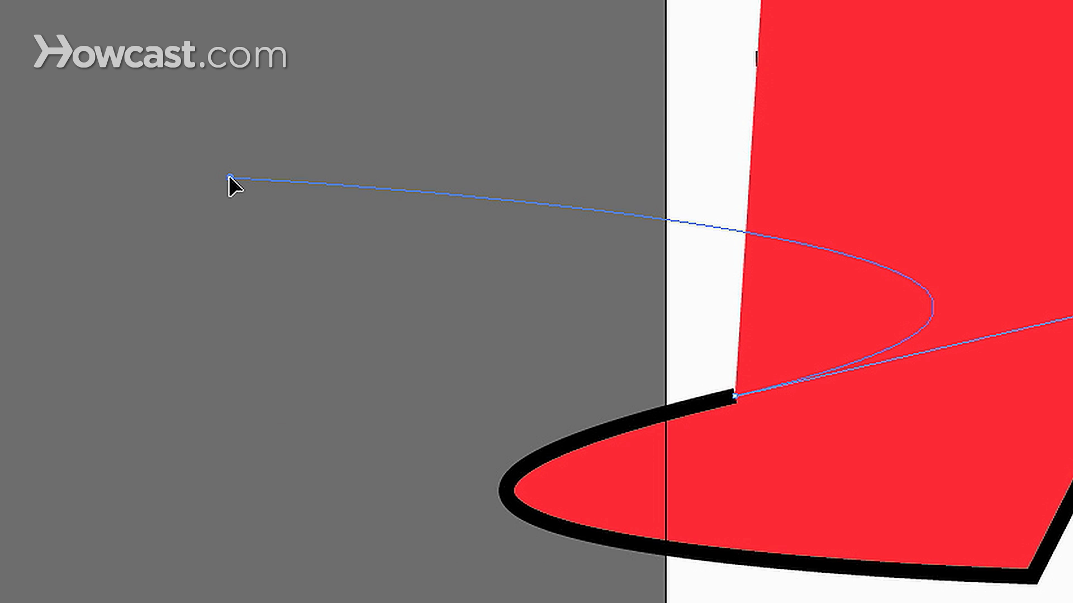
pyautogui.moveTo(229, 177)
pyautogui.mouseDown()
pyautogui.moveTo(115, 234)
pyautogui.moveTo(39, 230)
pyautogui.moveTo(97, 151)
pyautogui.moveTo(236, 90)
pyautogui.mouseUp()
pyautogui.moveTo(284, 212); pyautogui.dragTo(264, 158)
pyautogui.moveTo(322, 138); pyautogui.dragTo(362, 179)
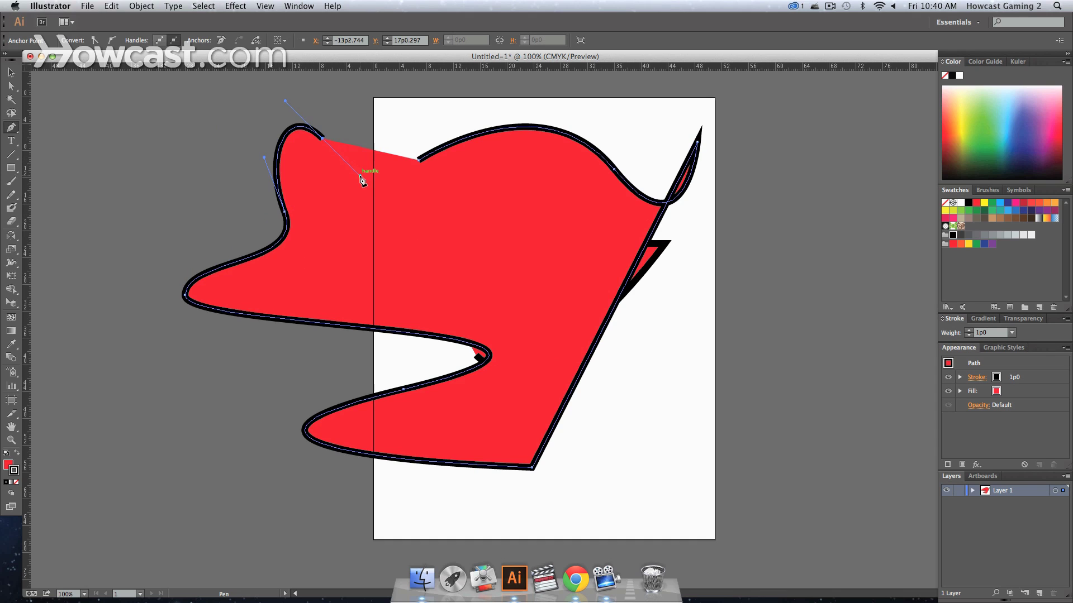
pyautogui.moveTo(497, 254); pyautogui.dragTo(500, 184)
pyautogui.moveTo(419, 162); pyautogui.dragTo(541, 79)
pyautogui.moveTo(476, 147); pyautogui.dragTo(472, 138)
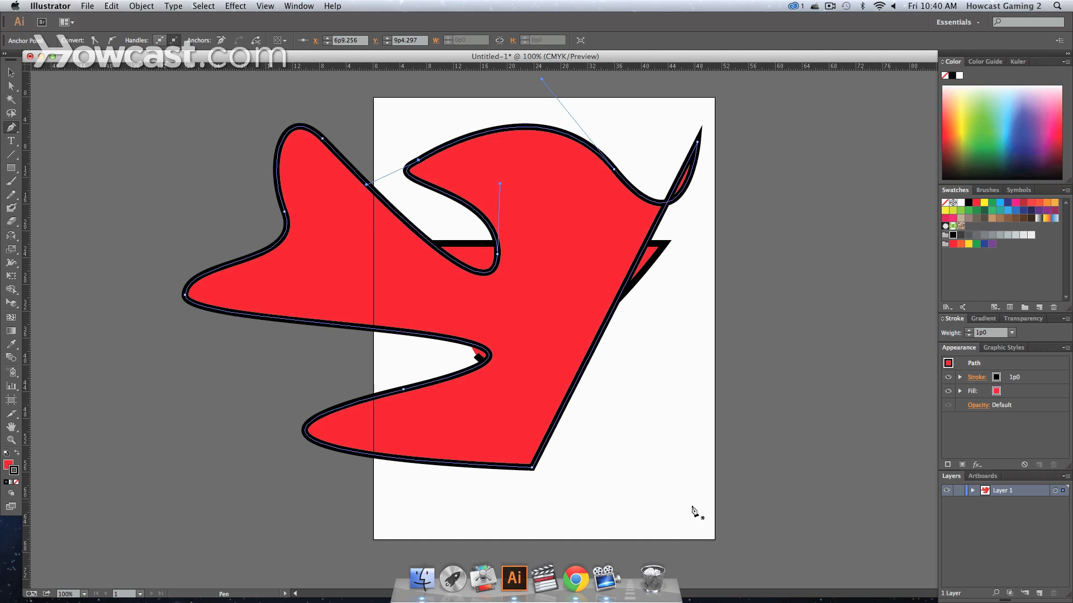
# Begin a small curved blob at the artboard's lower right with four anchors
pyautogui.moveTo(580, 436); pyautogui.dragTo(620, 411)
pyautogui.moveTo(663, 431); pyautogui.dragTo(669, 490)
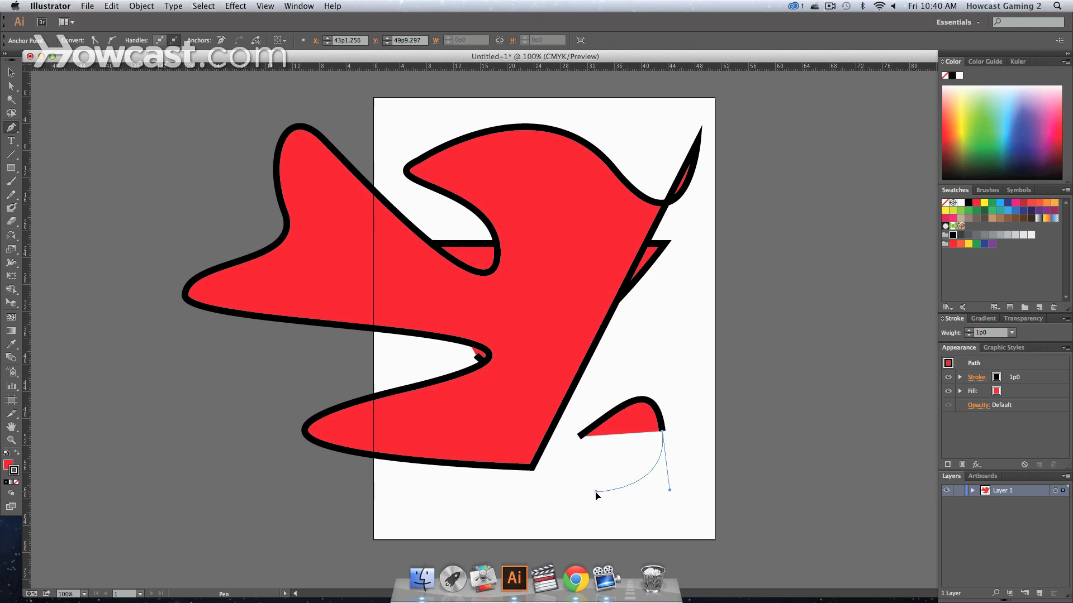
pyautogui.moveTo(590, 525); pyautogui.dragTo(590, 525)
pyautogui.moveTo(538, 490); pyautogui.dragTo(561, 452)
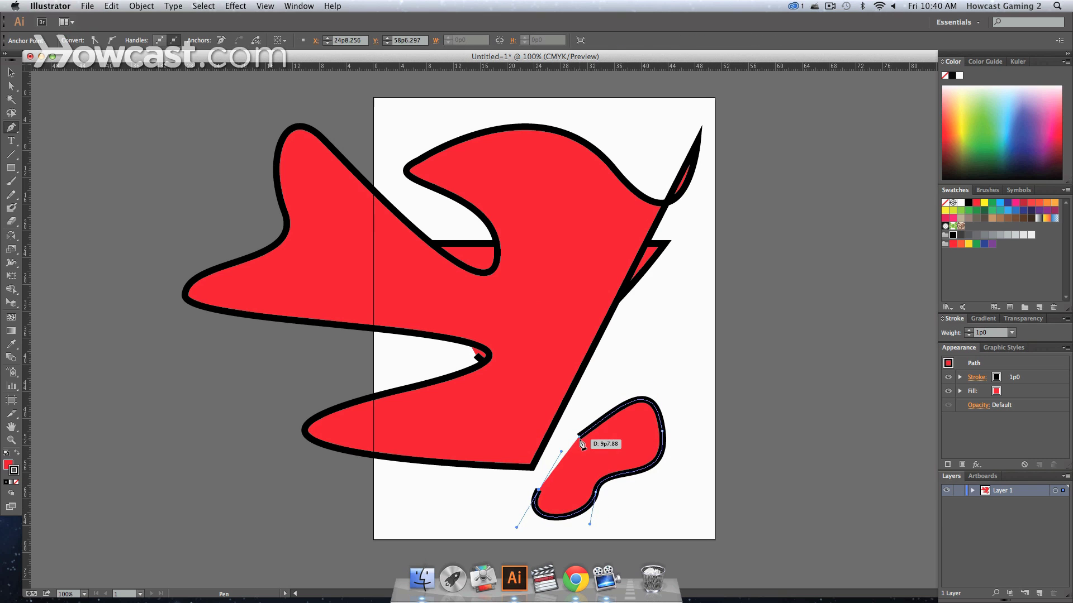
# Close the small blob, then start a pointed red shape near the right edge
pyautogui.click(580, 438)
pyautogui.click(646, 323)
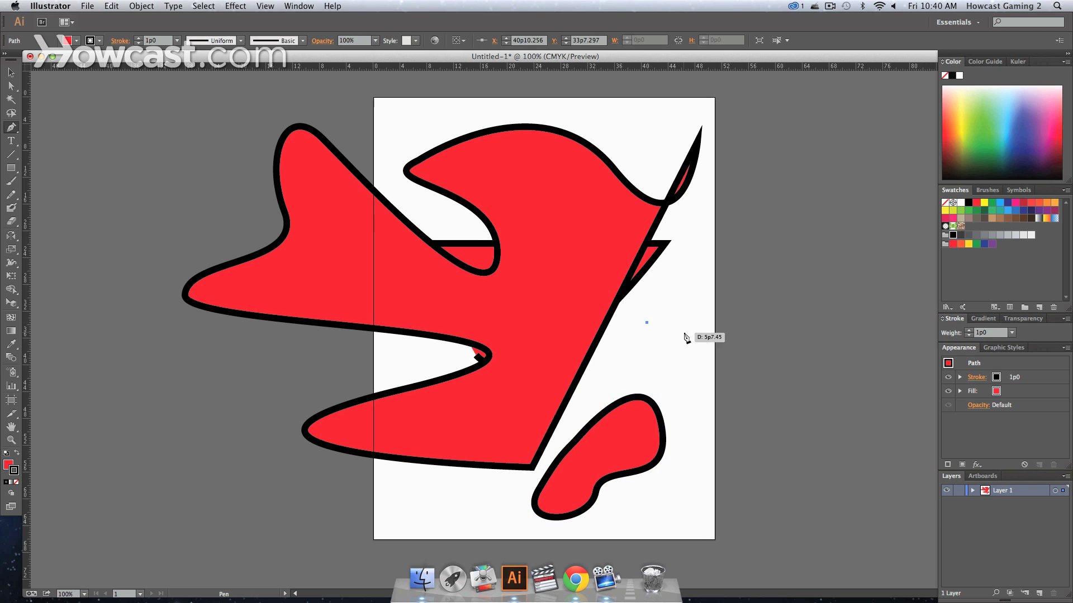
pyautogui.click(691, 334)
pyautogui.moveTo(667, 375); pyautogui.dragTo(635, 348)
pyautogui.click(619, 334)
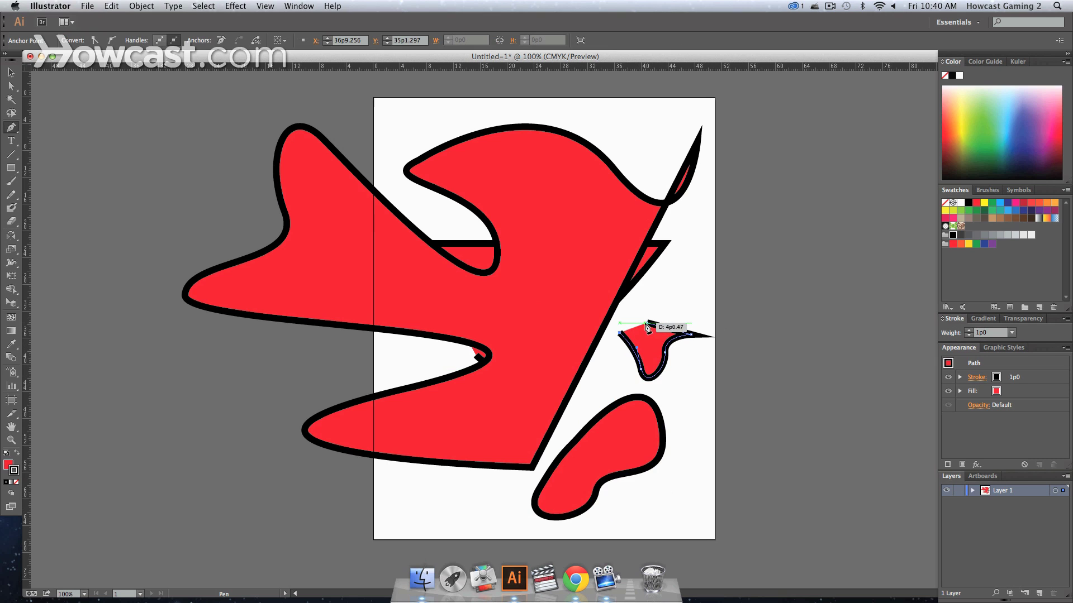